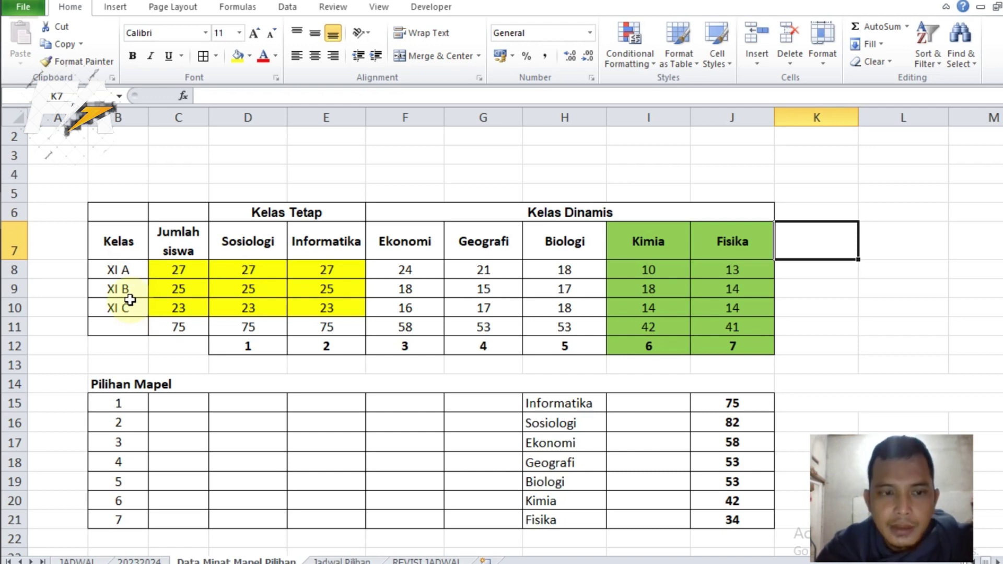
- Review the class student counts and the subject headings from Sosiologi to Fisika in the elective interest table
click(187, 270)
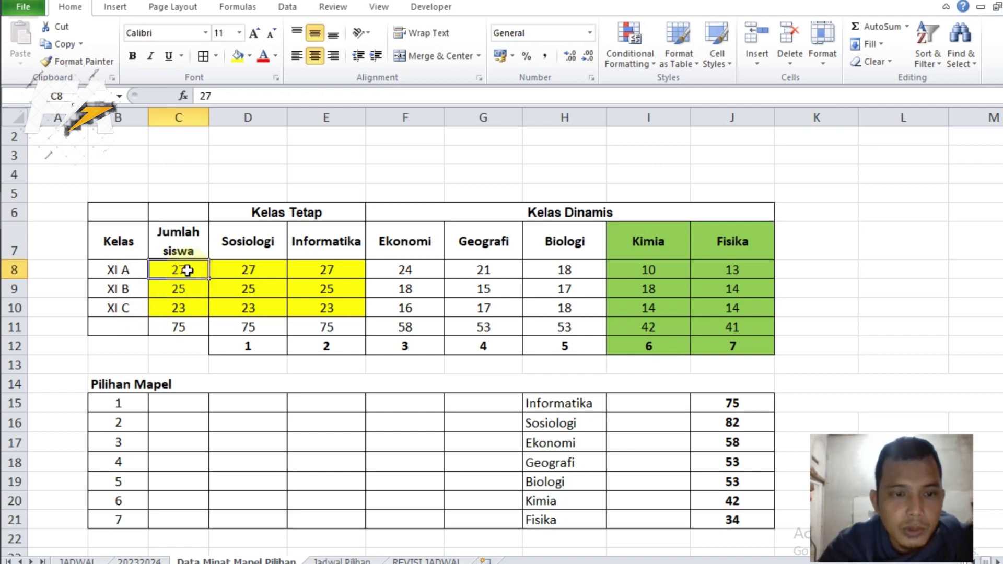
click(166, 290)
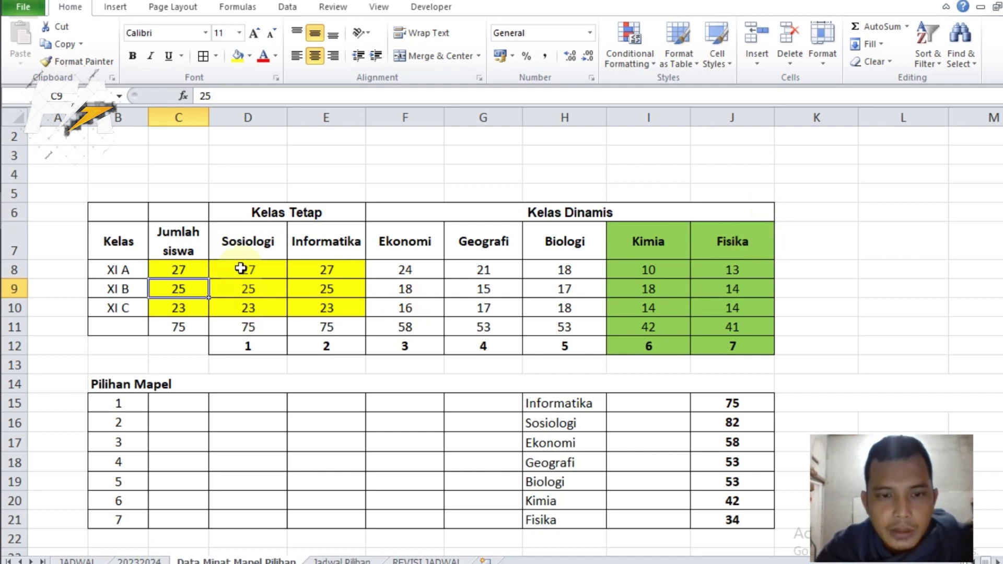
click(248, 245)
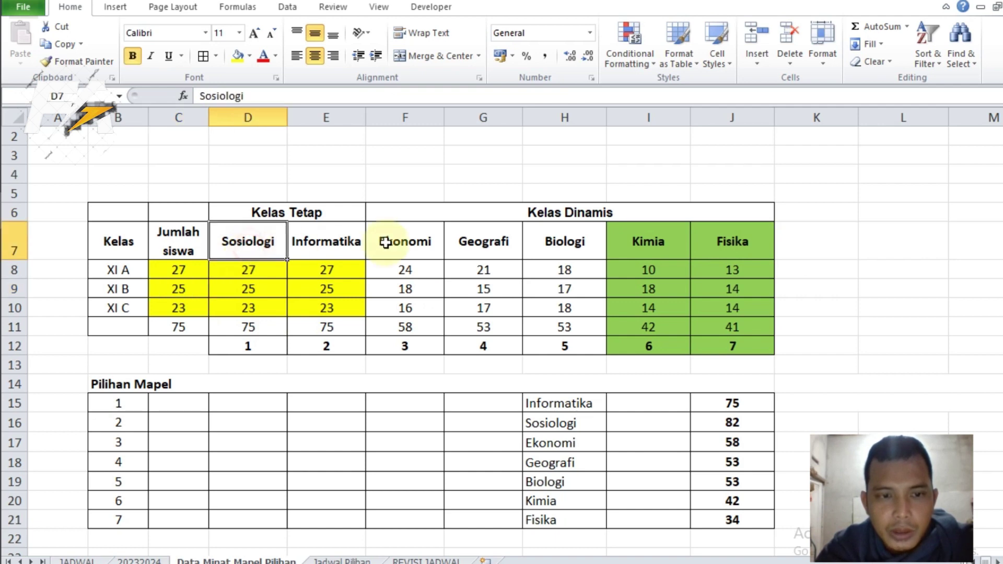
click(338, 250)
click(391, 243)
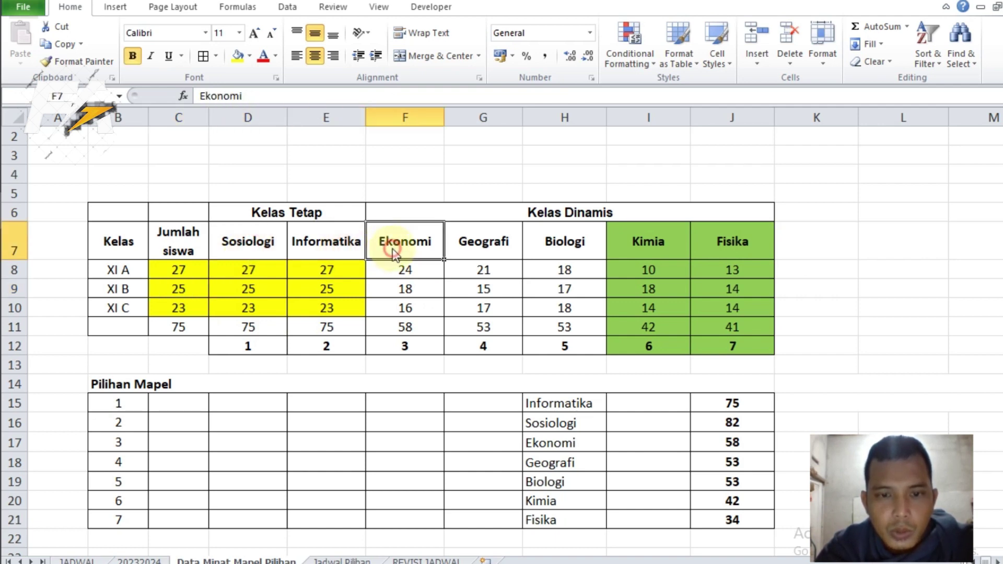
click(503, 245)
click(568, 241)
click(641, 252)
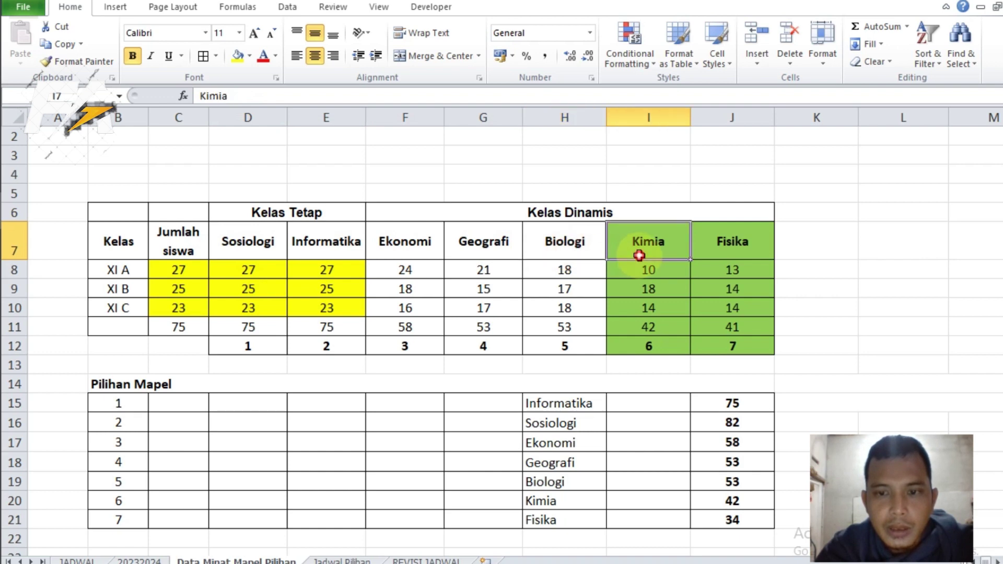
click(755, 245)
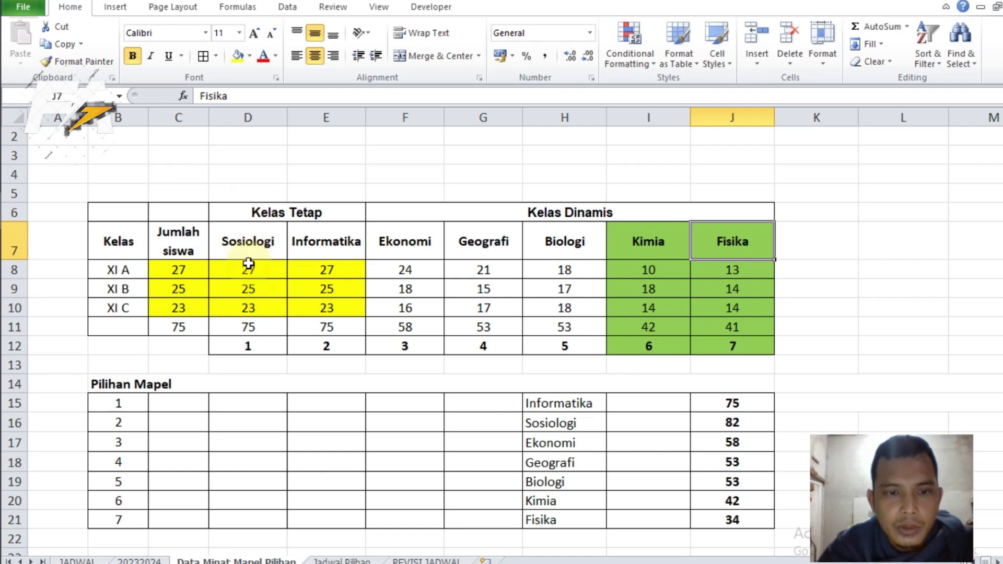
- Examine the Sosiologi and Informatika counts under Kelas Tetap and the XI A counts under Kelas Dinamis
drag(246, 268, 324, 308)
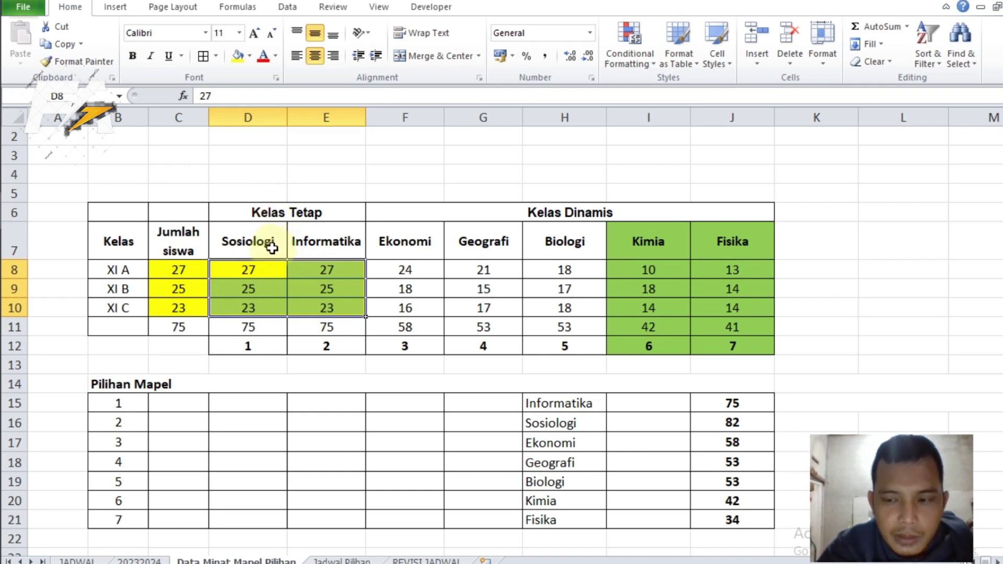
drag(265, 275, 260, 310)
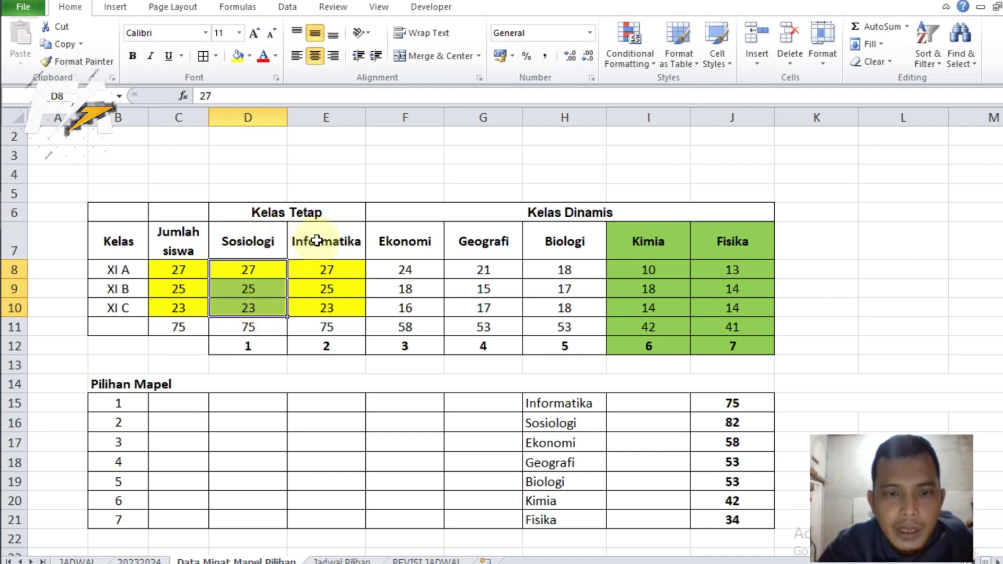
drag(318, 265, 320, 308)
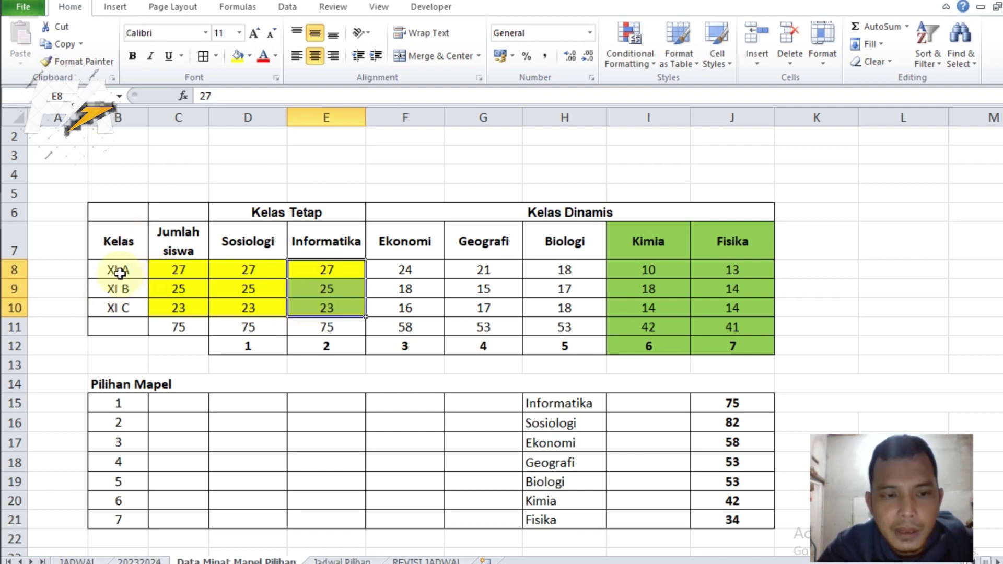
click(412, 271)
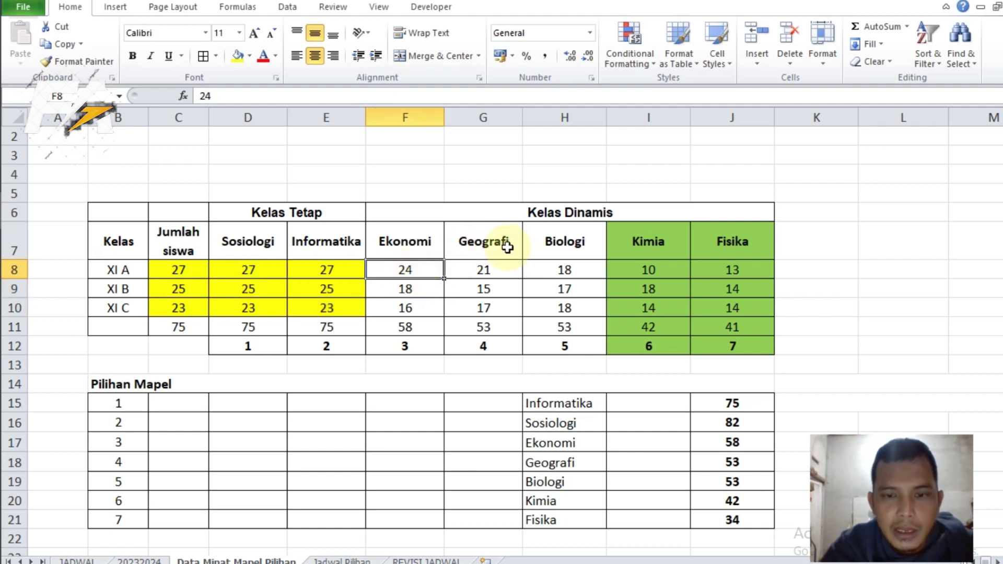
click(504, 267)
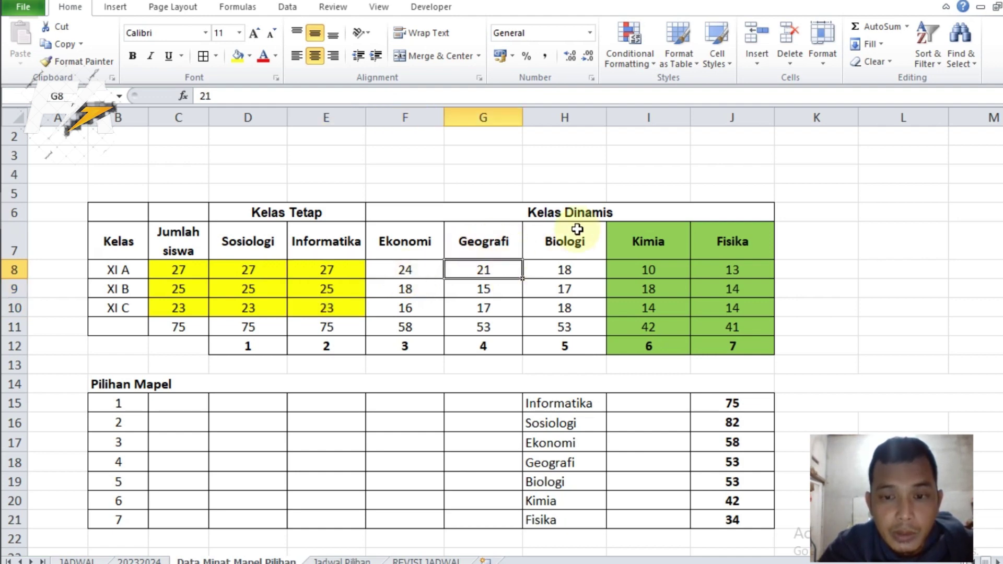
click(581, 269)
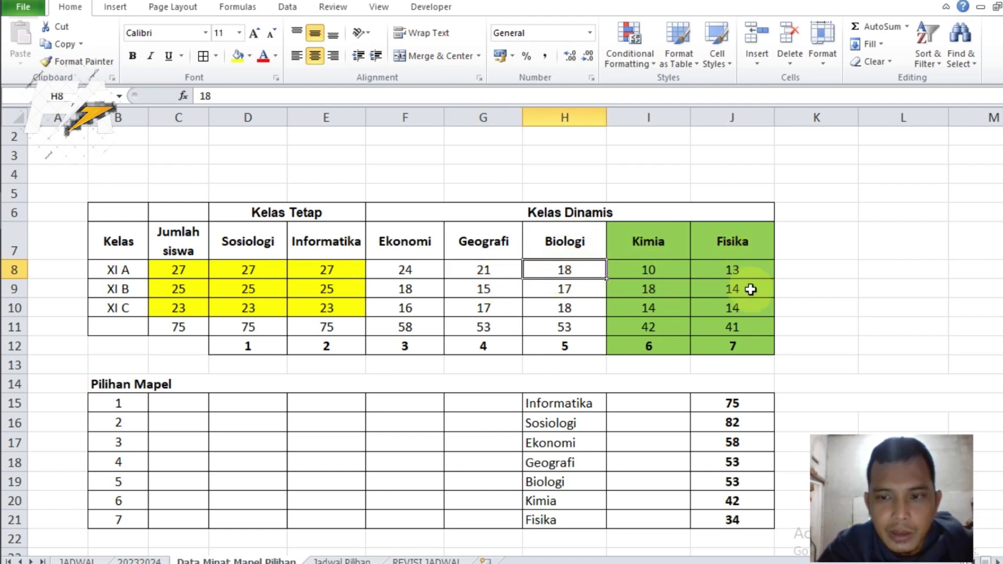
click(744, 269)
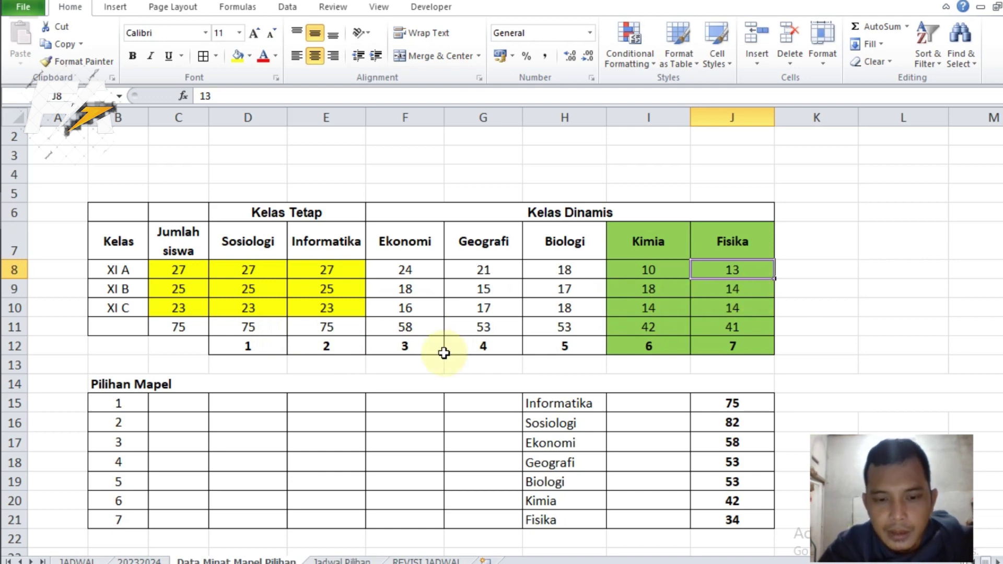
- Examine Monday's elective lessons for periods 2 to 4 on the Jadwal Pilihan sheet and return to Data Minat Mapel Pilihan
click(342, 561)
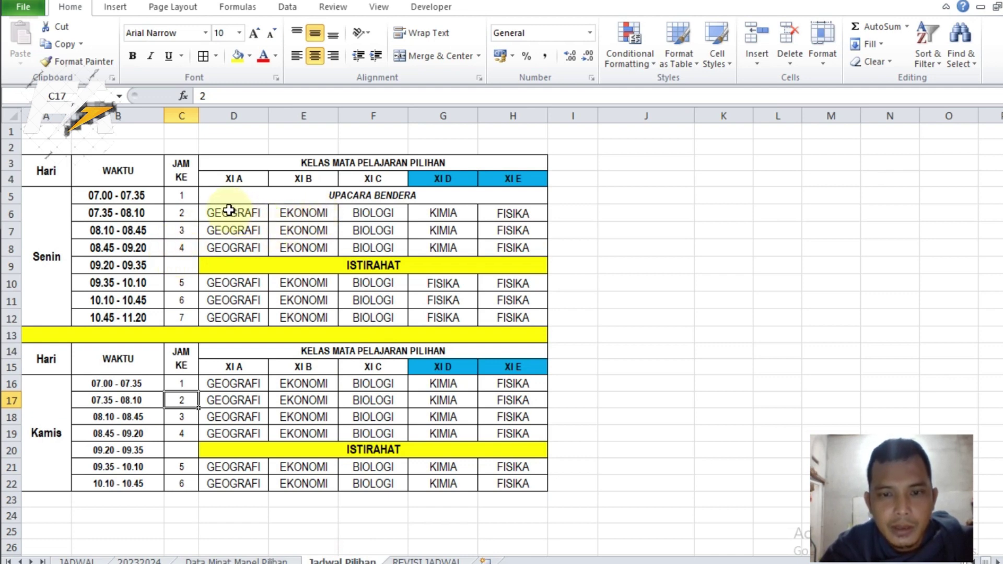
drag(229, 211, 509, 214)
drag(246, 213, 507, 245)
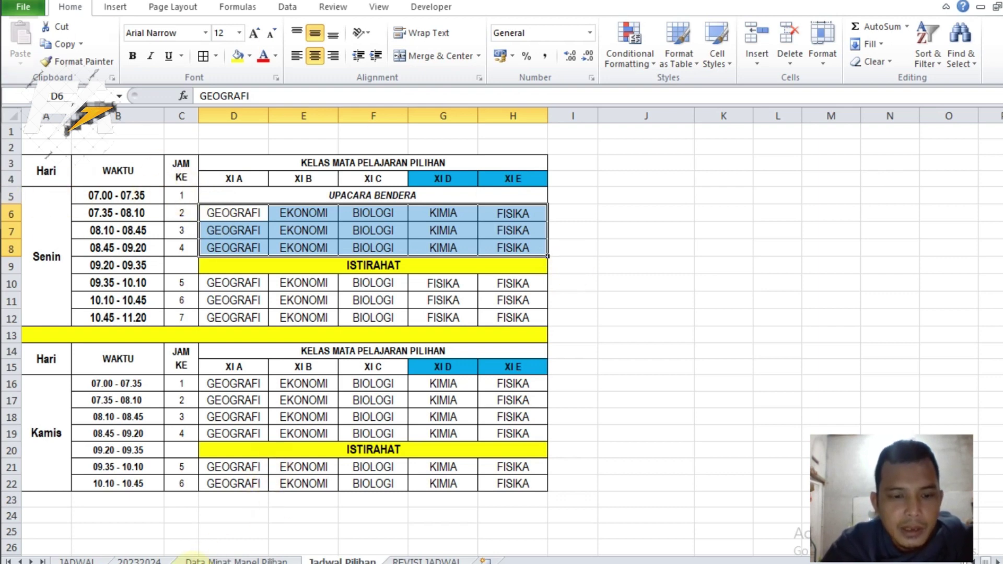
click(203, 559)
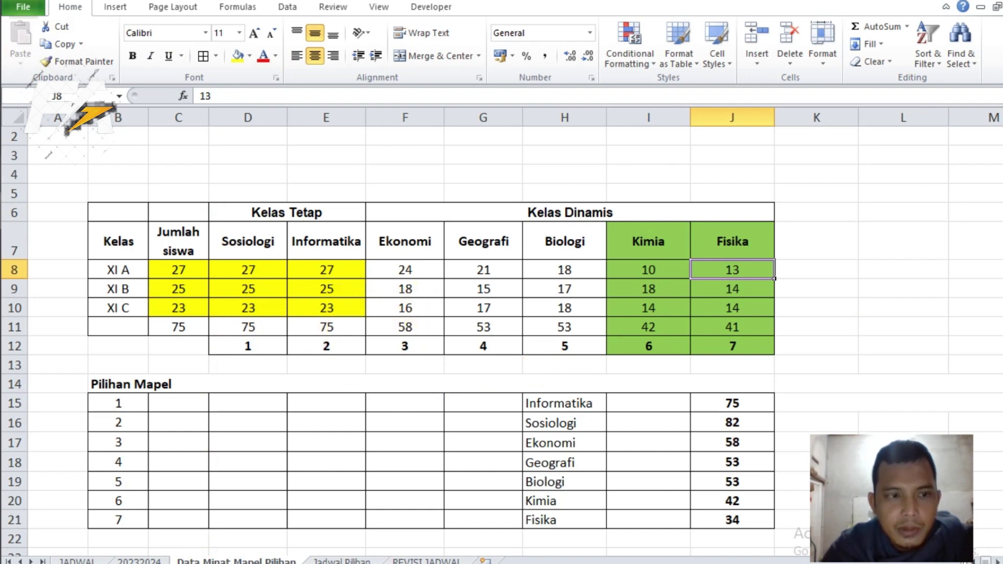
- Switch to Dapodik and view the Matpel Pilihan class groups, including their room and moving class details
key(alt+Tab)
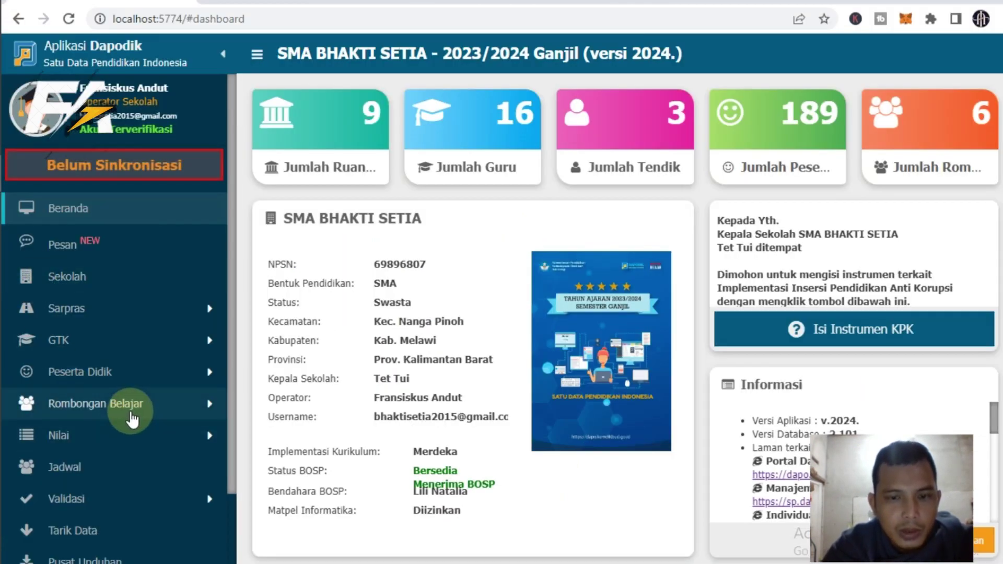
click(132, 415)
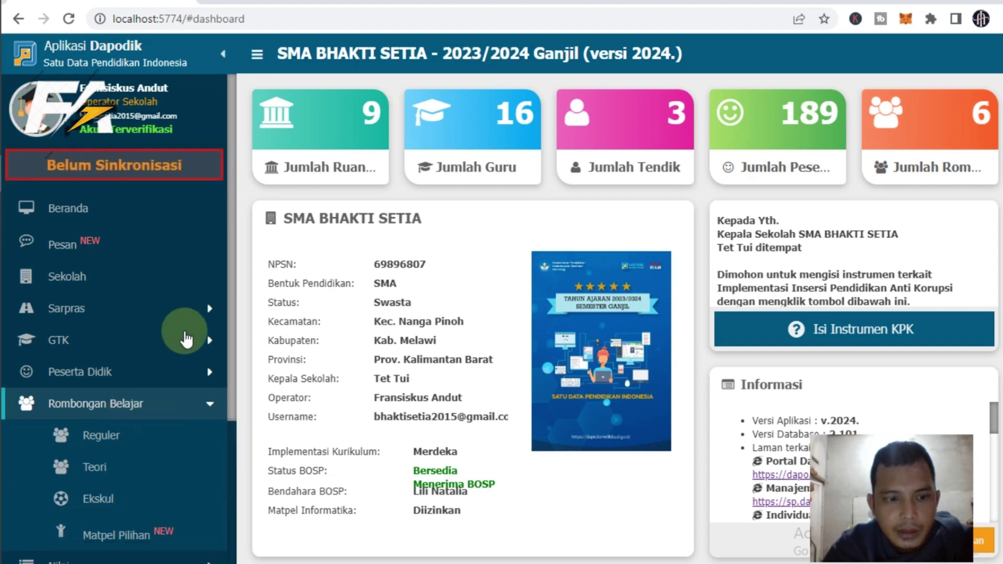
scroll(136, 376, down, 5)
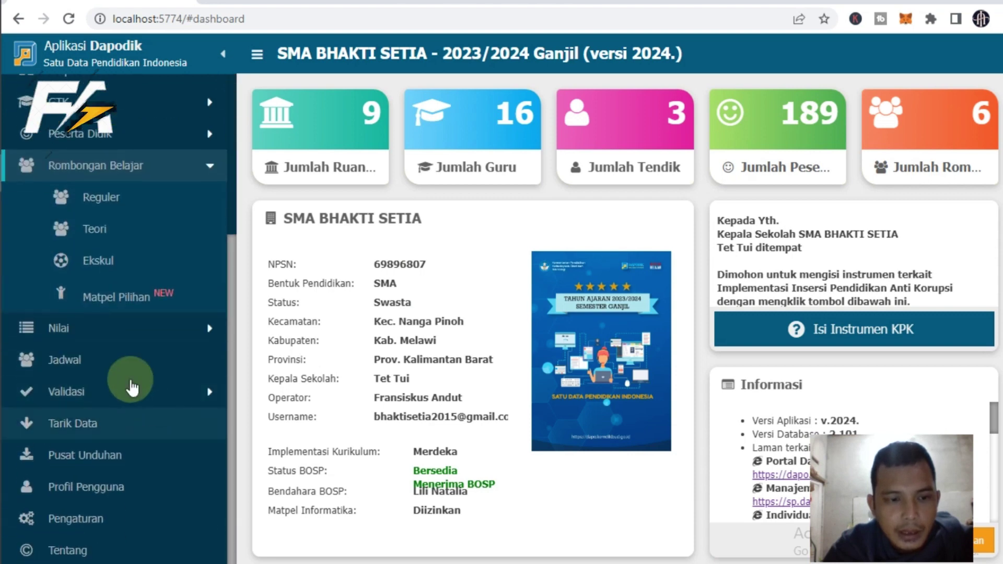
click(116, 303)
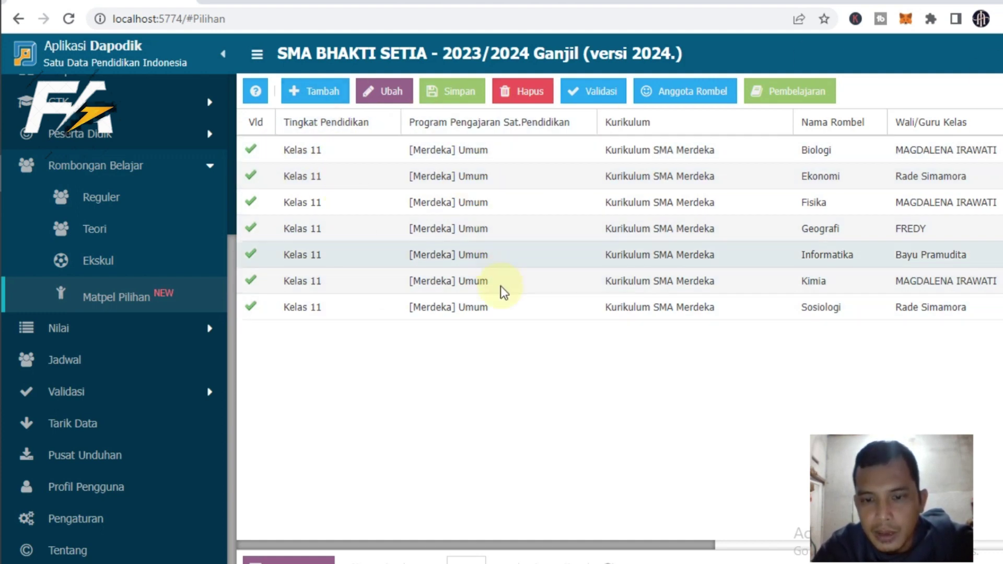
click(589, 548)
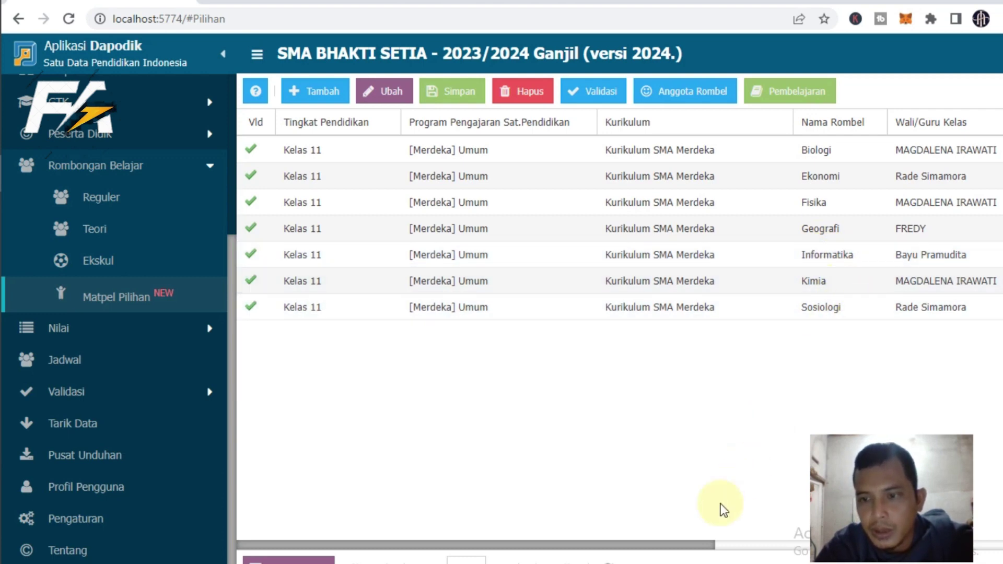
drag(671, 544, 972, 543)
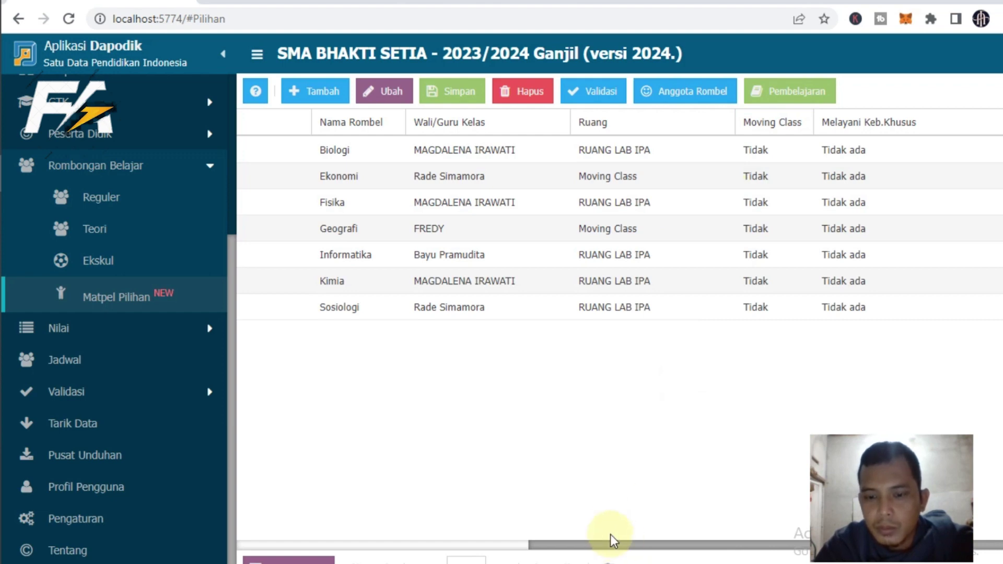
- Inspect the Biologi group's lessons and the subject choices for a new Mata Pelajaran Pilihan entry, closing without saving
click(638, 158)
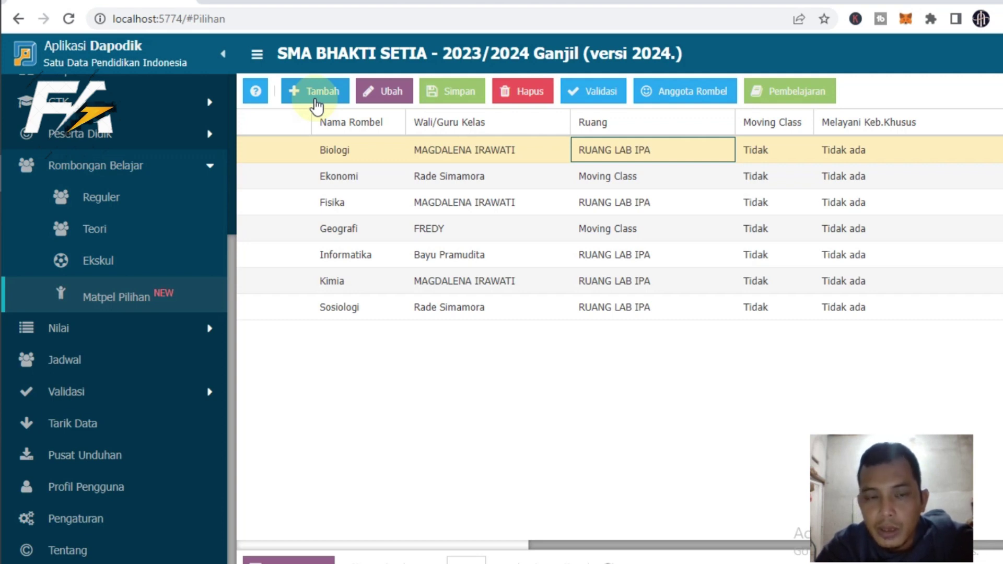
click(798, 91)
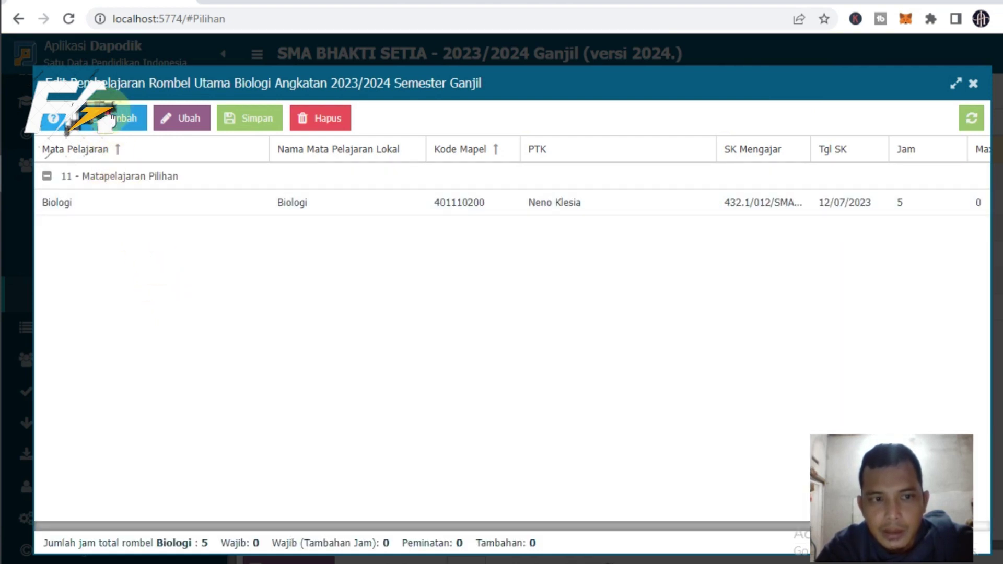
click(109, 119)
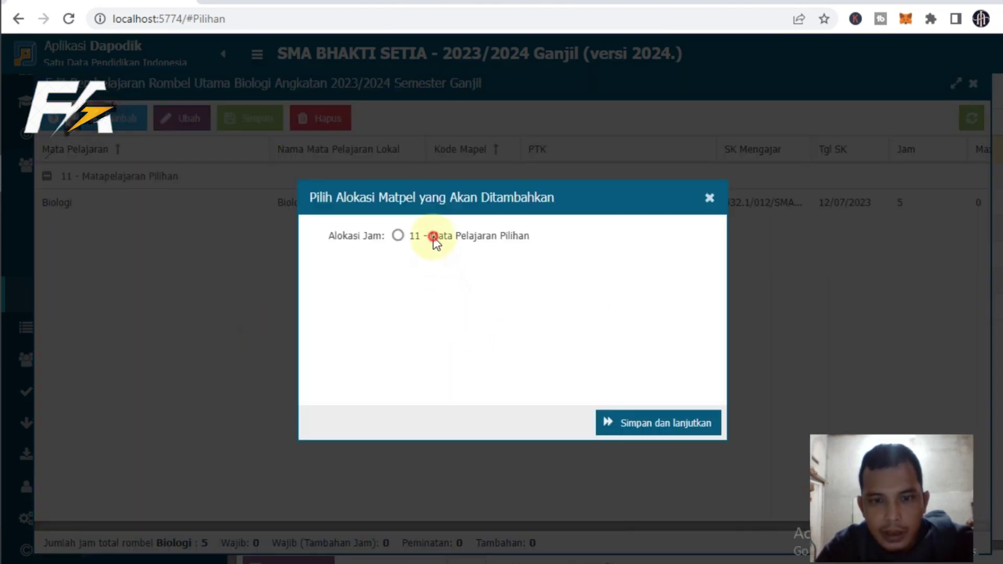
click(641, 423)
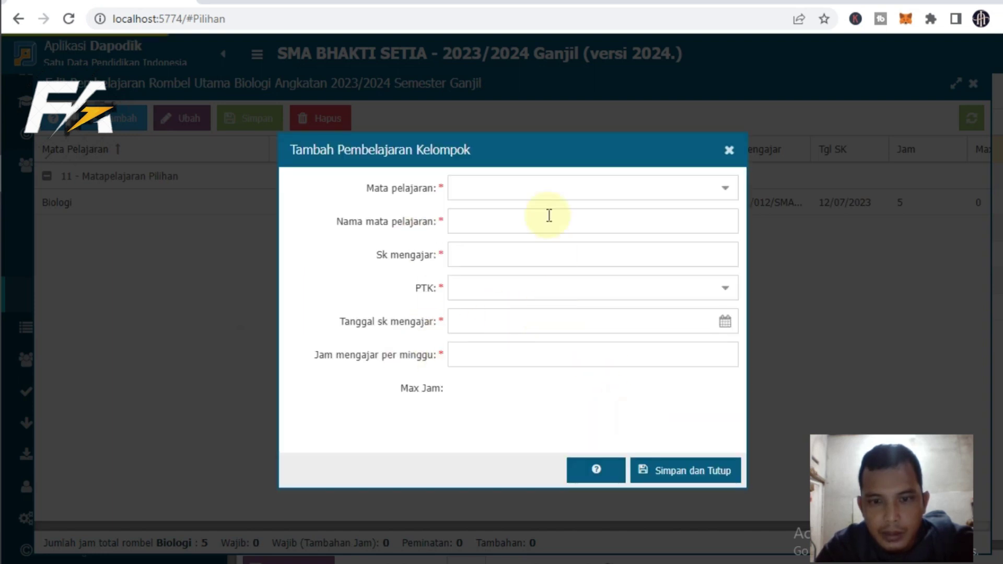
click(712, 191)
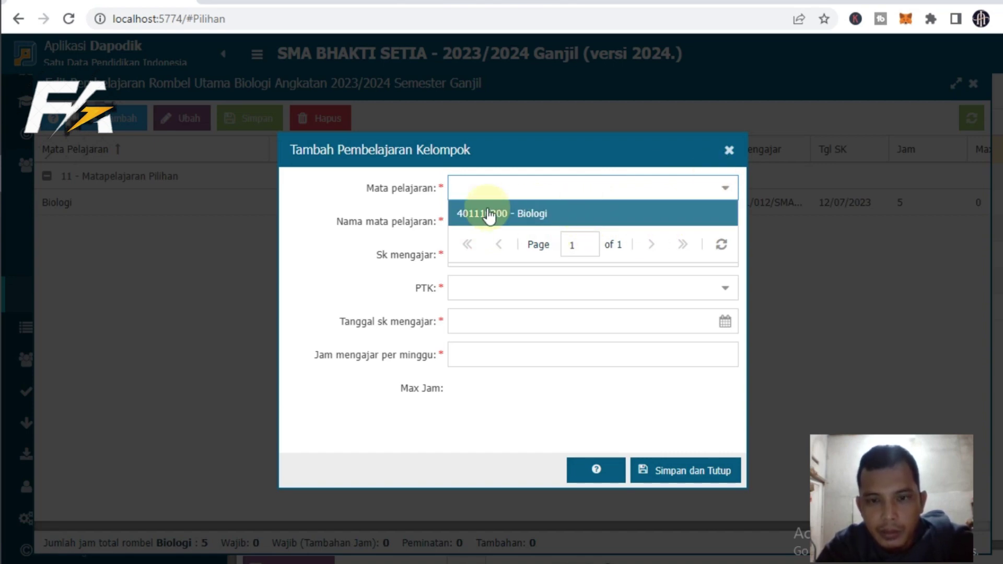
click(728, 150)
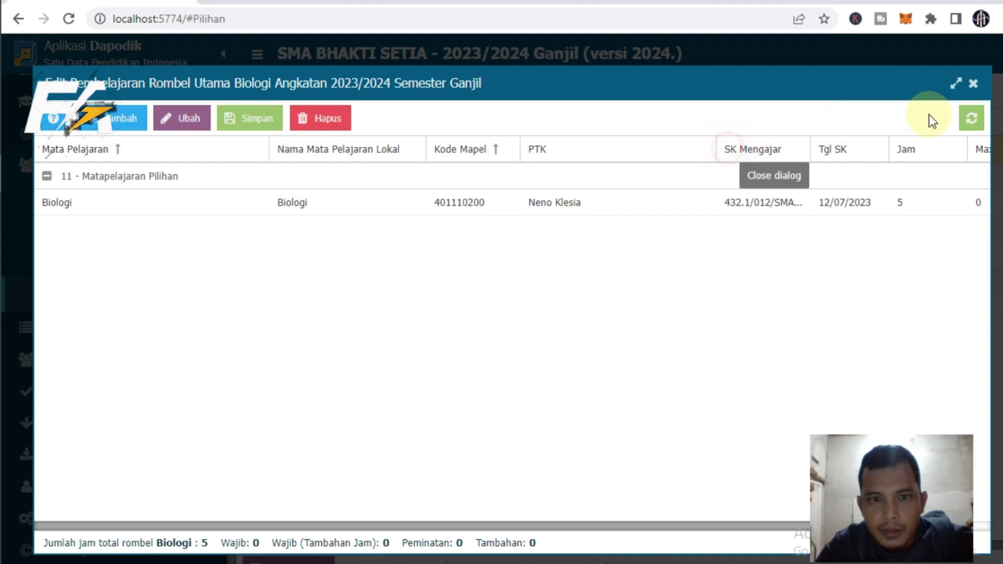
click(972, 84)
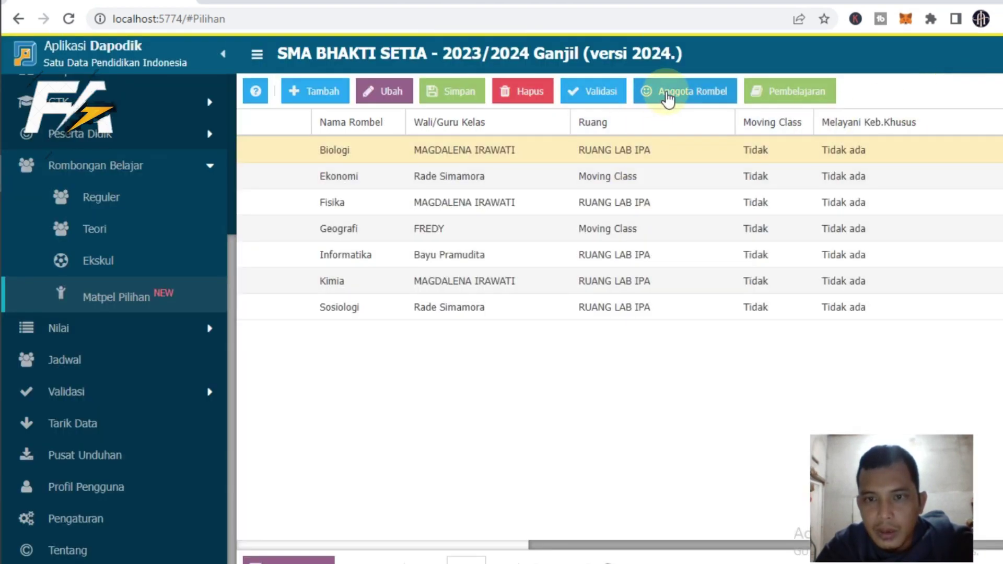
- Review the Biologi group's member list and compare it with the Biologi counts for XI A, XI B and XI C in Excel
click(668, 98)
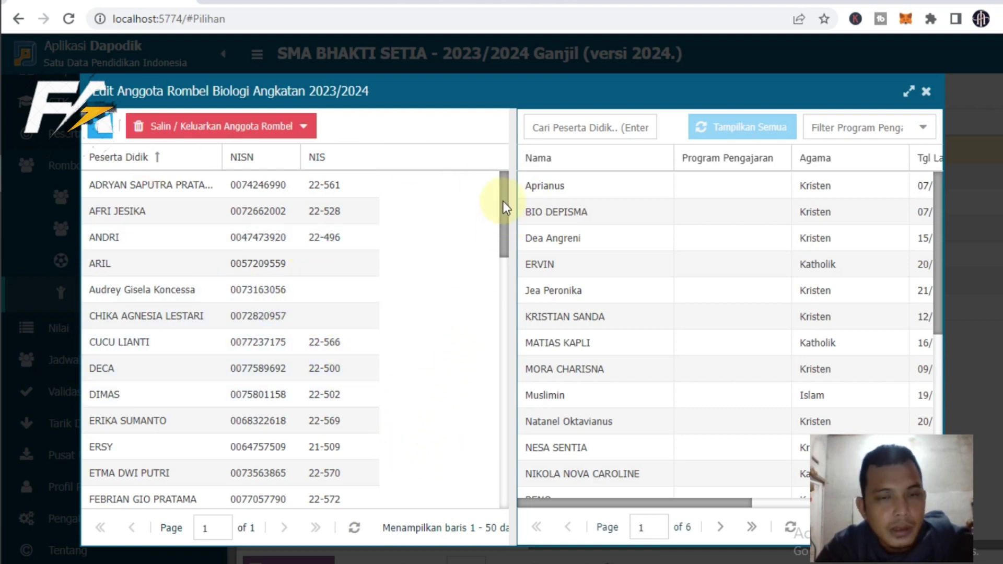
drag(503, 209, 490, 486)
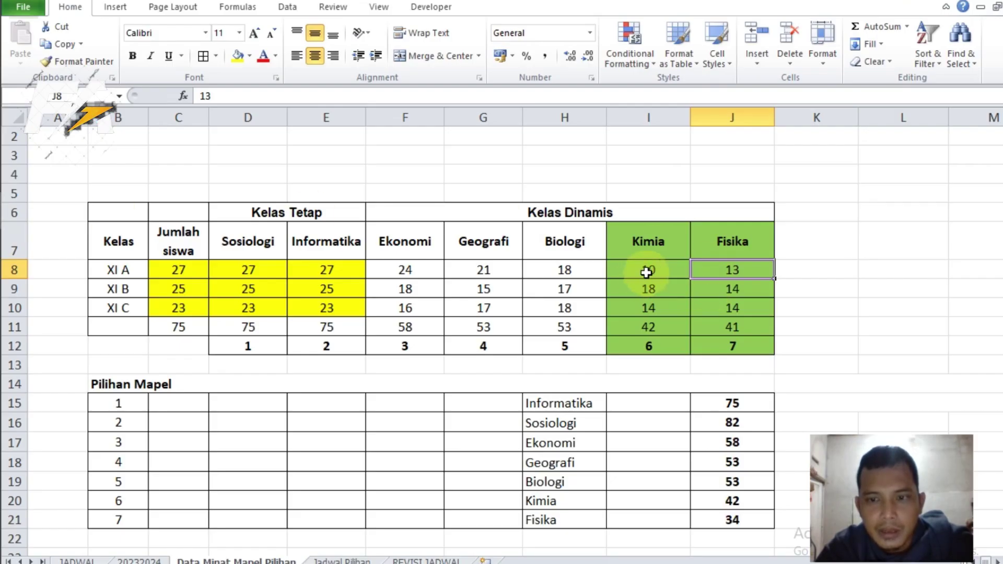
click(567, 268)
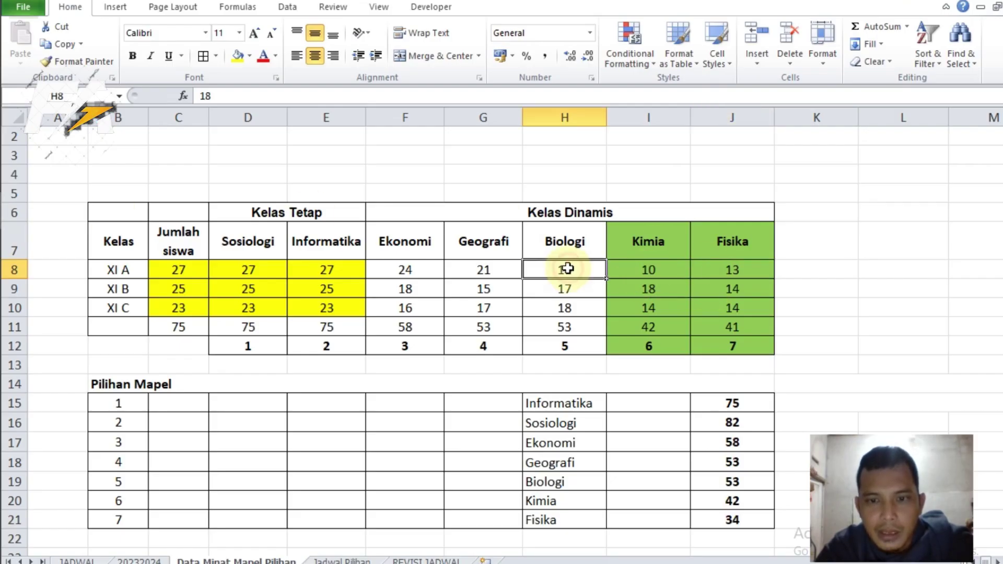
click(124, 273)
click(578, 291)
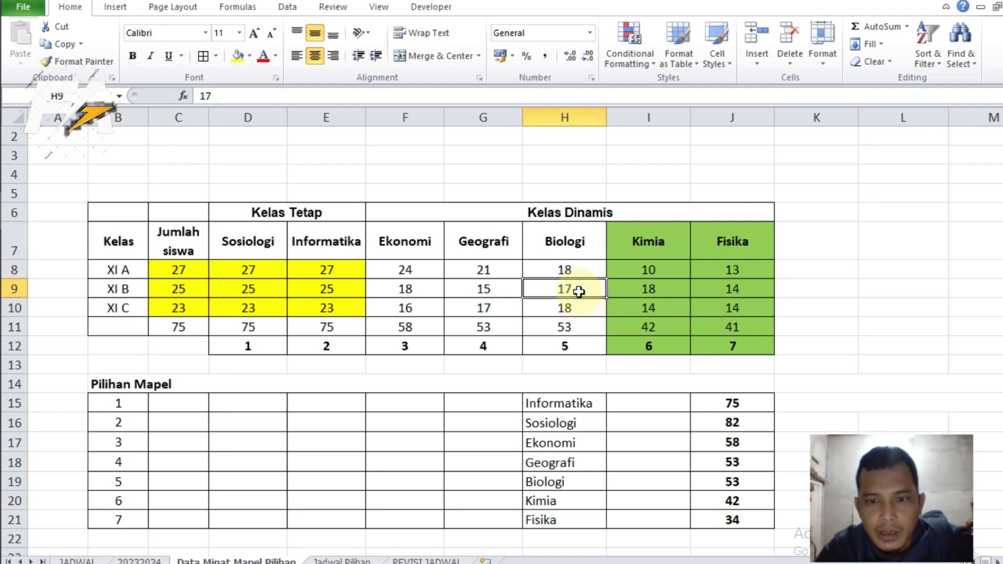
click(134, 288)
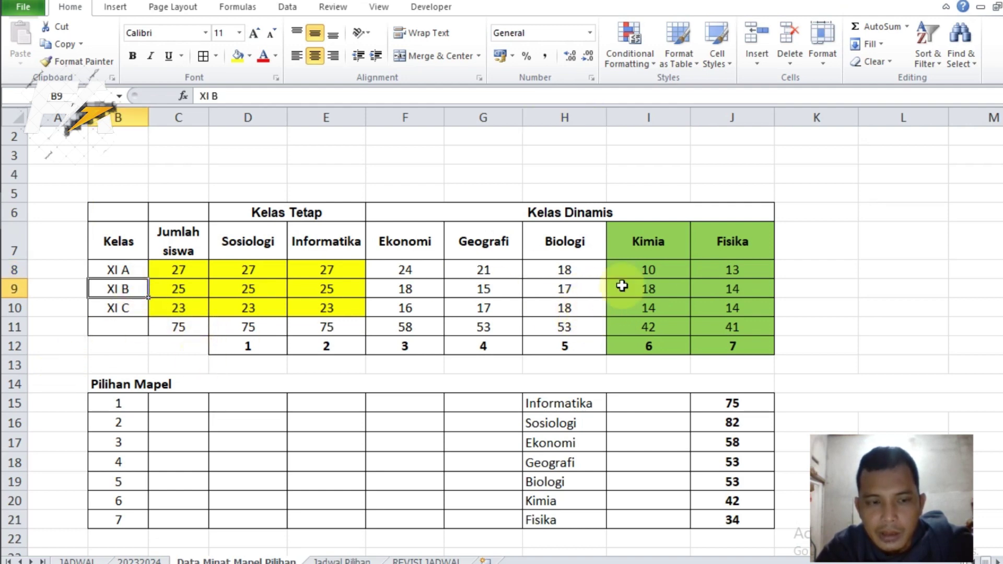
drag(560, 275, 563, 308)
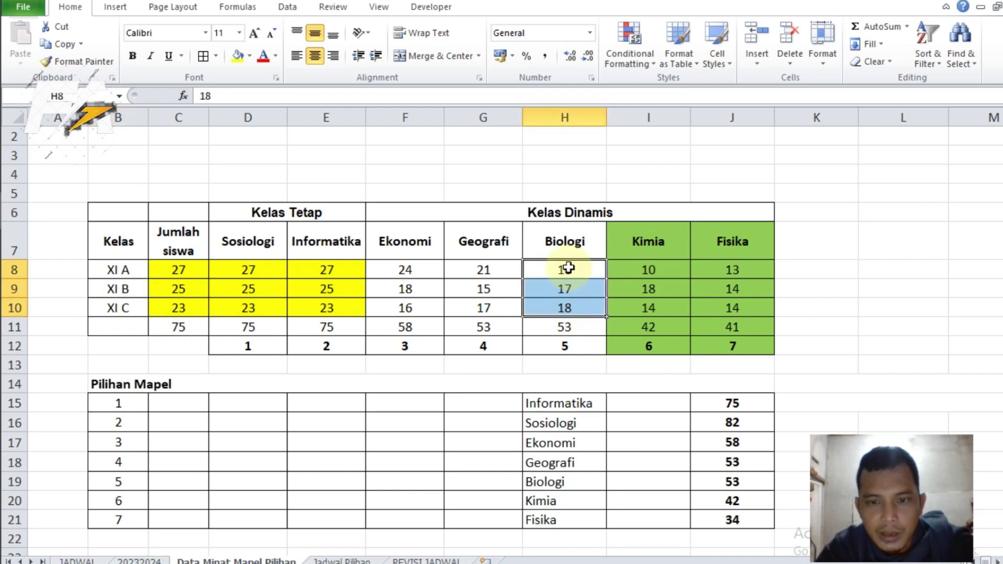
- Check the Biologi total in Excel against the end of the Biologi member list in Dapodik, and close that list
click(575, 325)
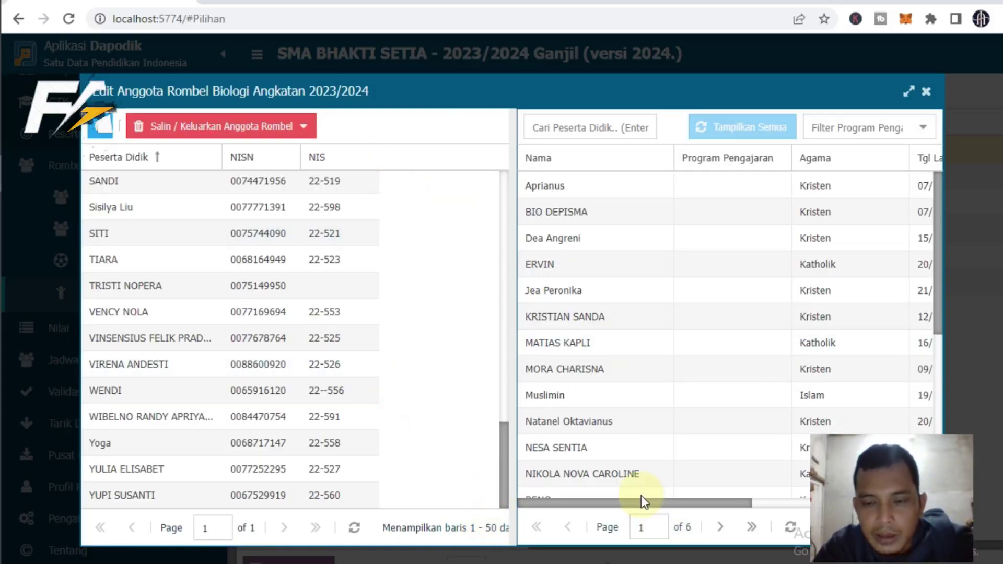
drag(652, 505, 613, 522)
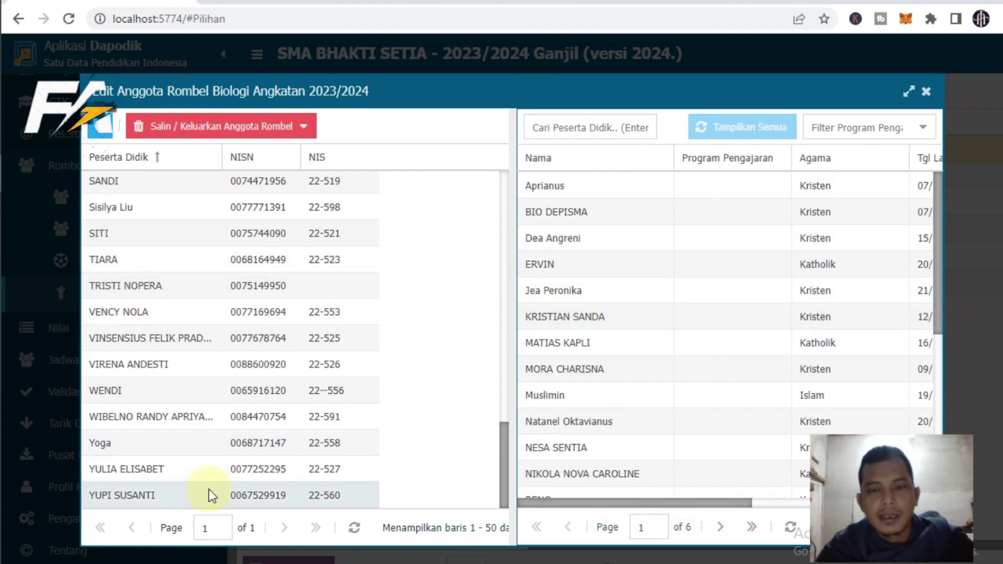
key(Escape)
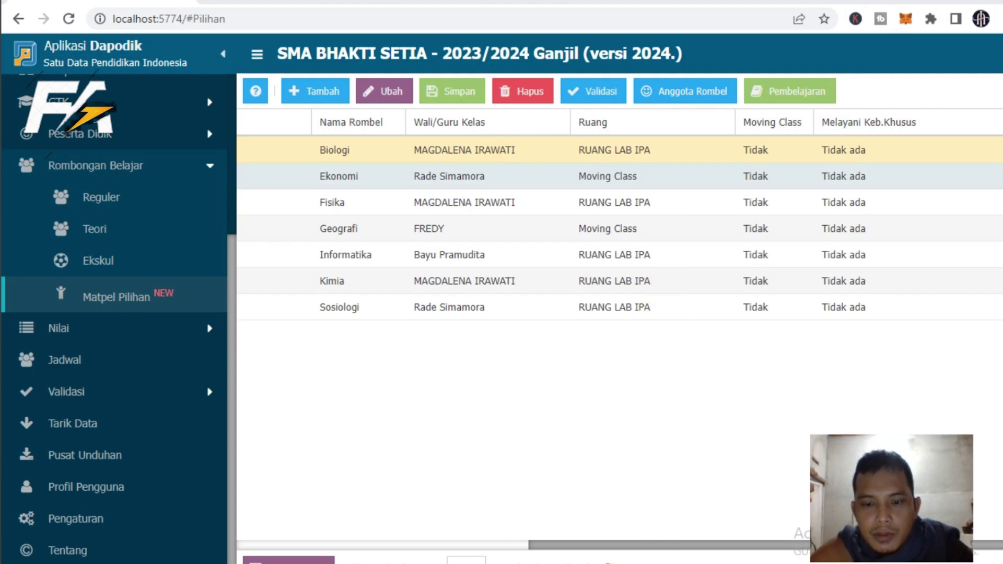
- Open the member list of the Ekonomi class group
drag(631, 547, 380, 543)
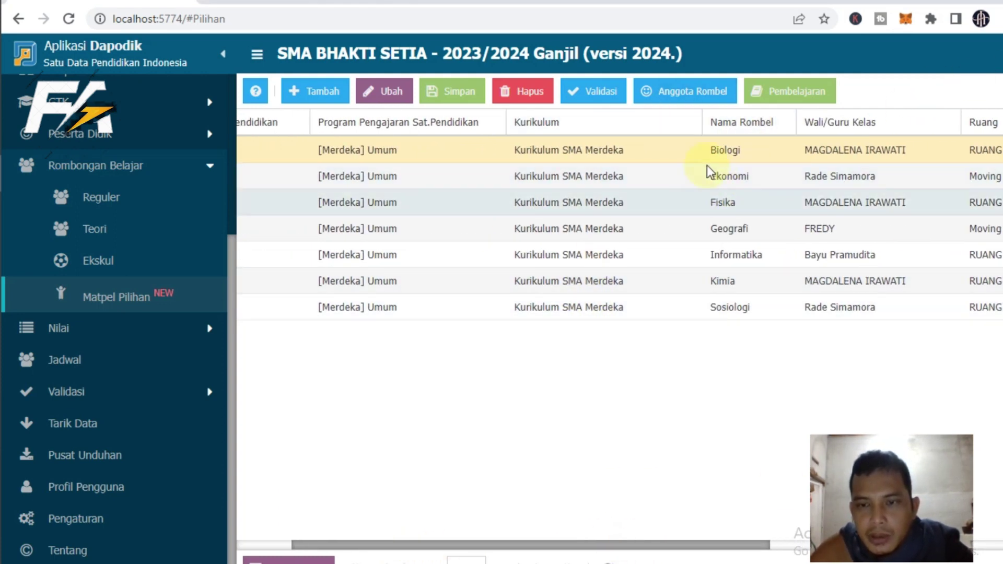
click(698, 180)
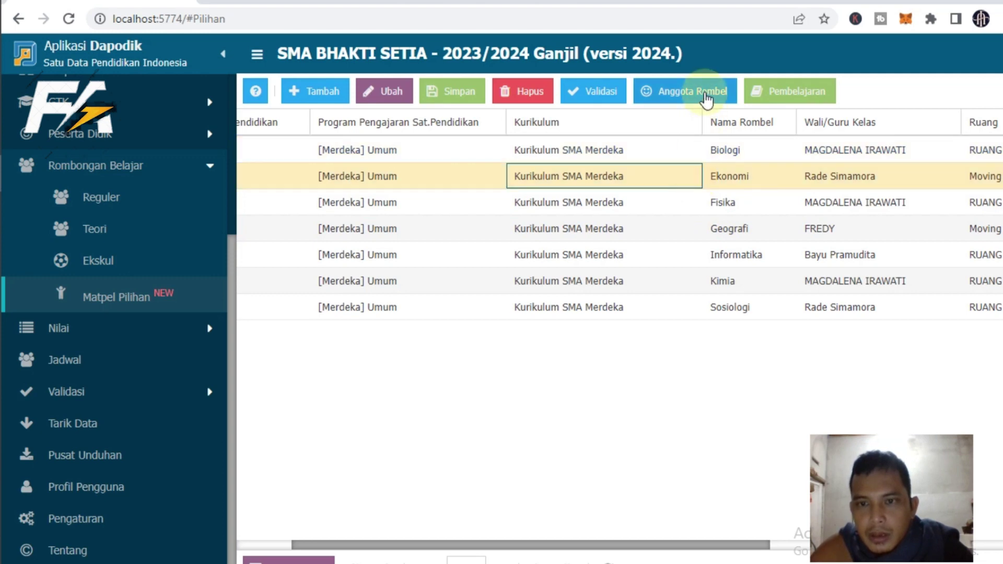
click(677, 90)
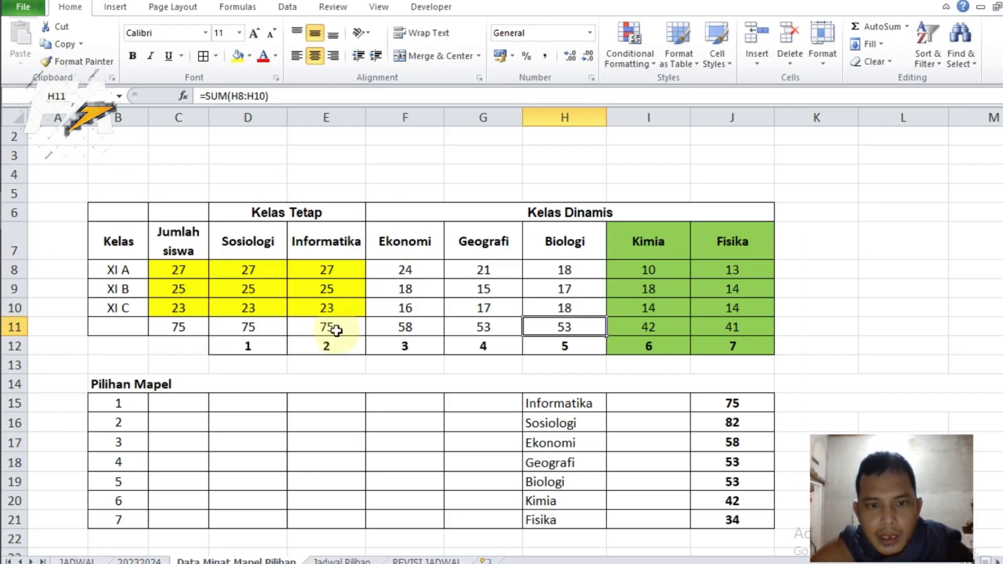
- Examine the Ekonomi counts for XI A, XI B and XI C in Excel and return to the Ekonomi member list in Dapodik
click(426, 271)
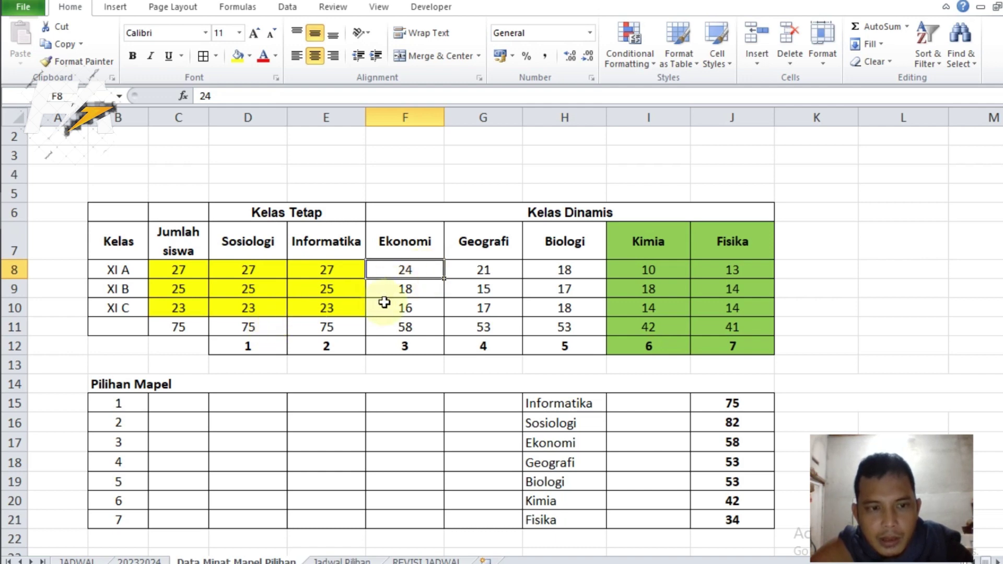
click(399, 288)
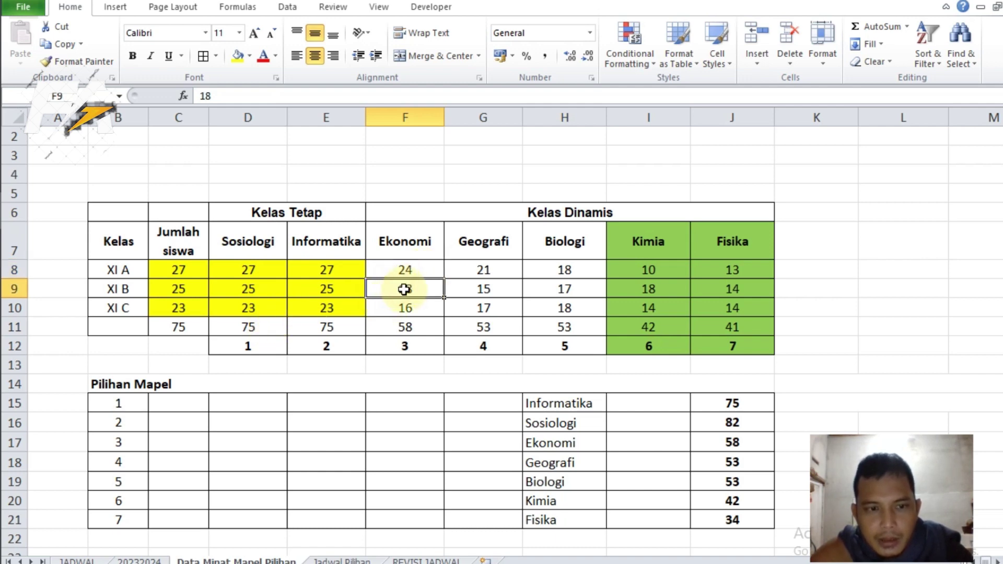
click(421, 311)
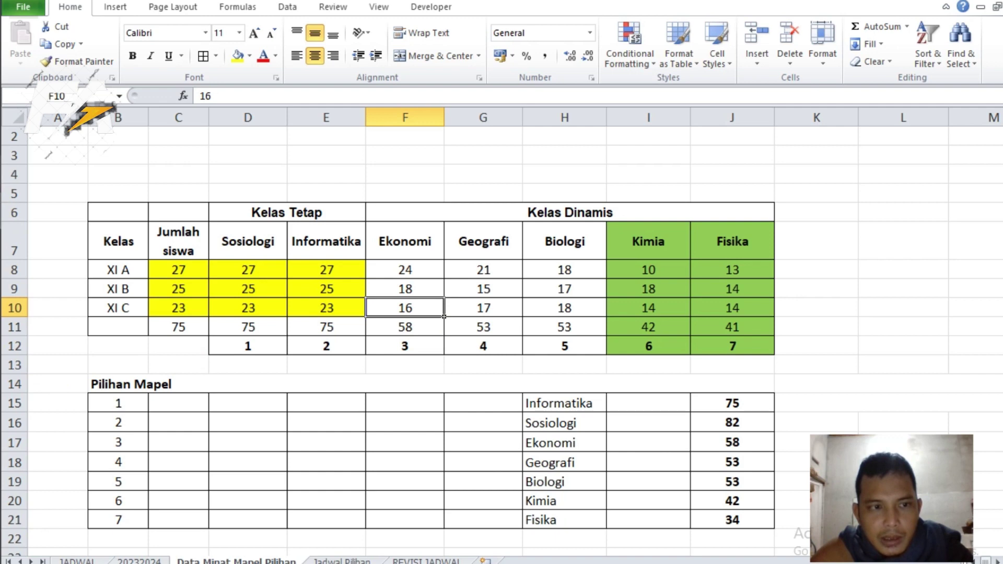
mouse_move(1, 216)
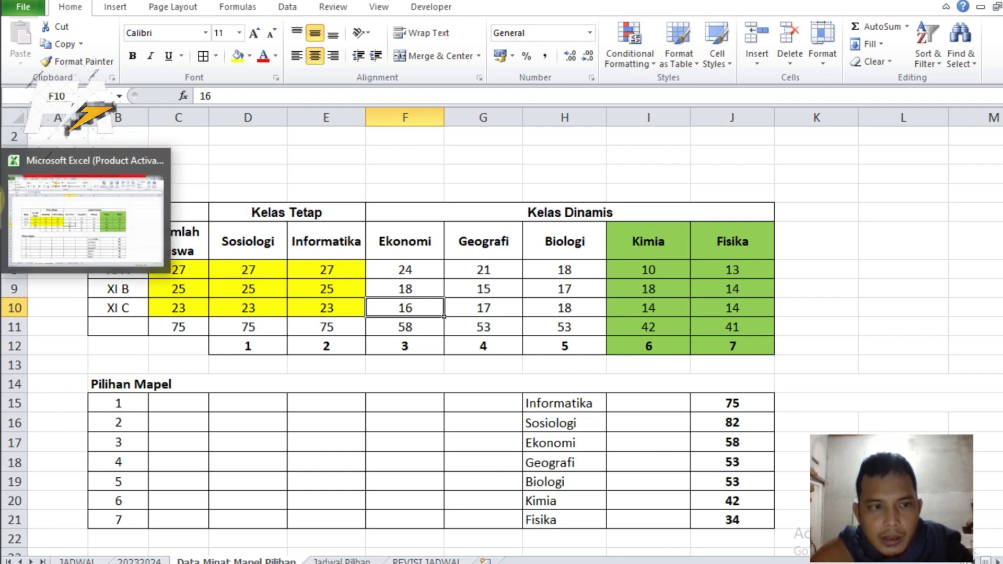
click(1, 186)
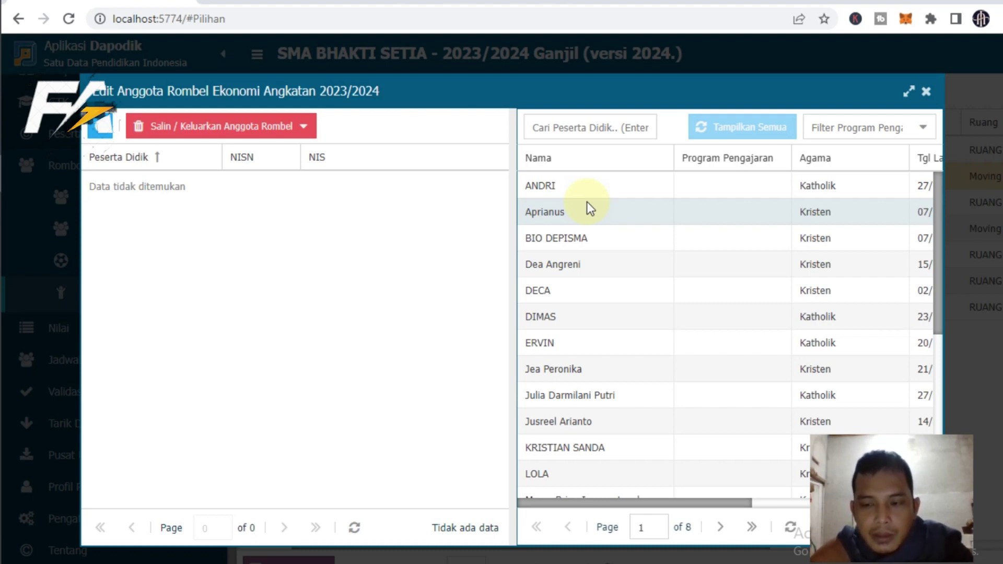
- Compare the Ekonomi data in Excel with the students available in Dapodik, select the first student, and close the list without adding members
key(alt+Tab)
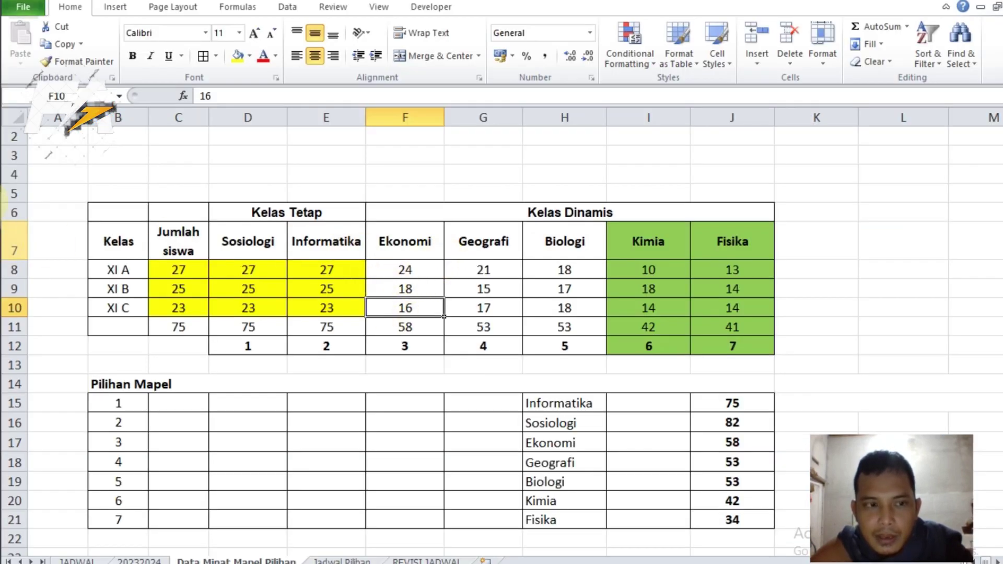
key(alt+Tab)
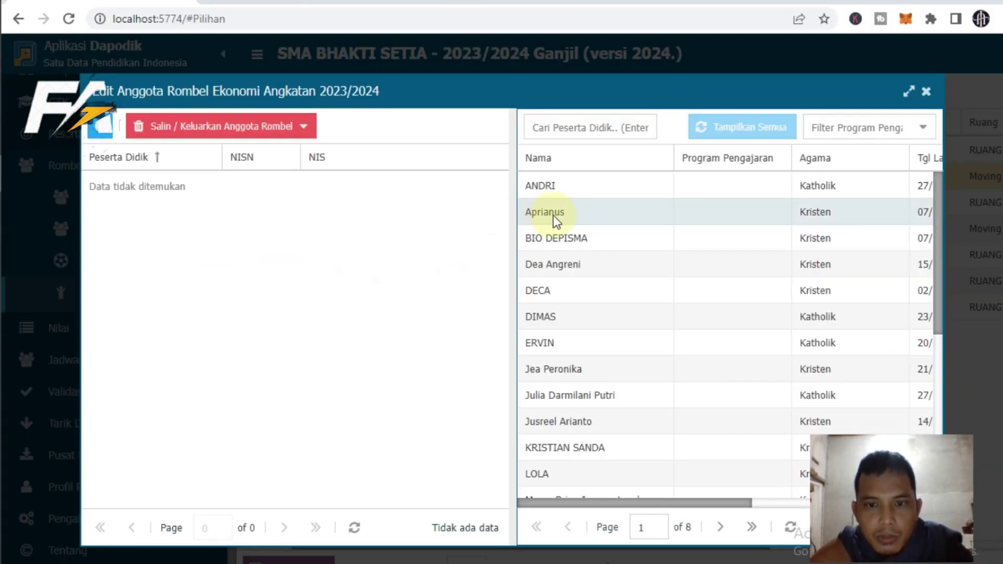
click(593, 183)
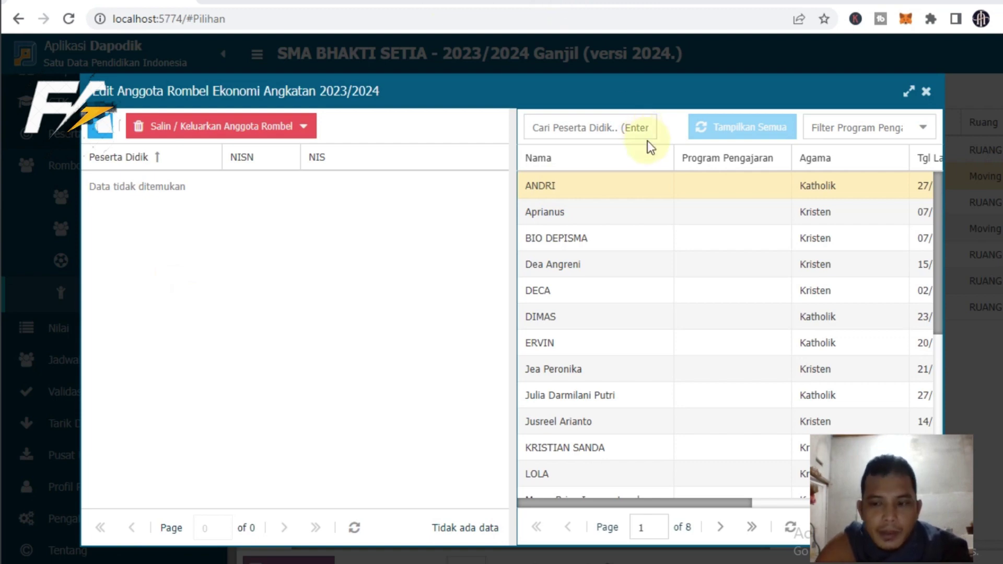
click(925, 97)
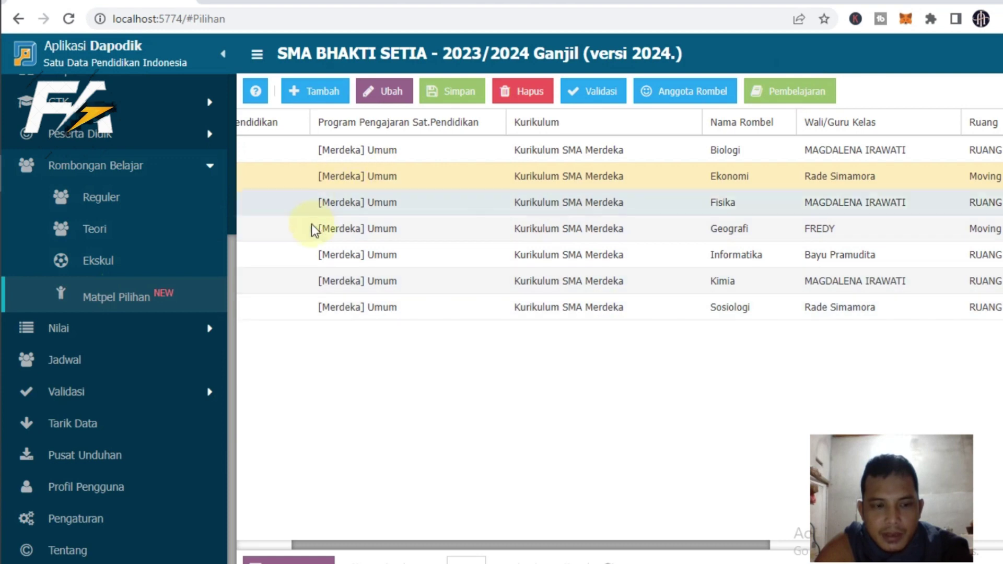
- Bring the first entries of Dapodik's main navigation into view
scroll(230, 341, up, 1)
drag(230, 340, 246, 186)
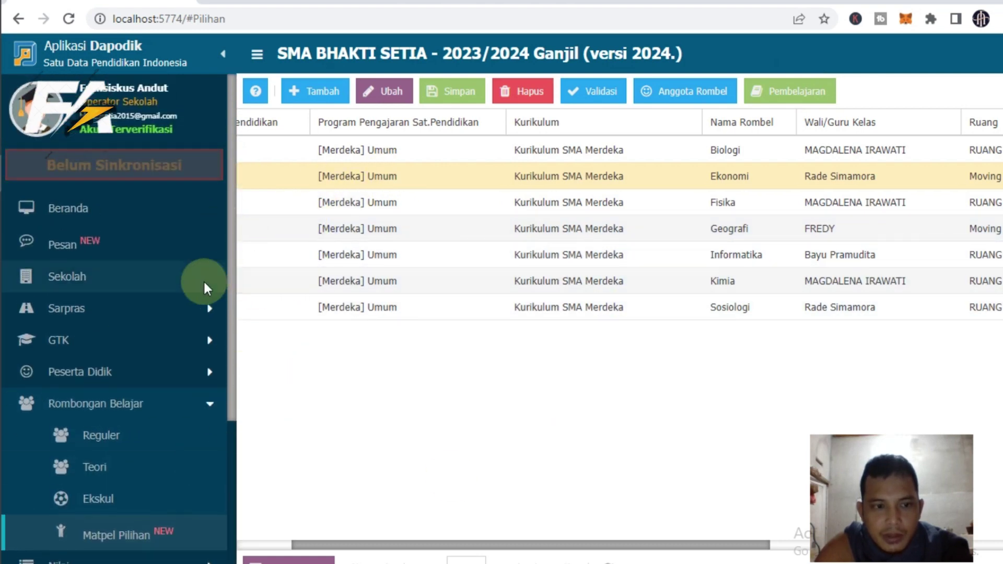